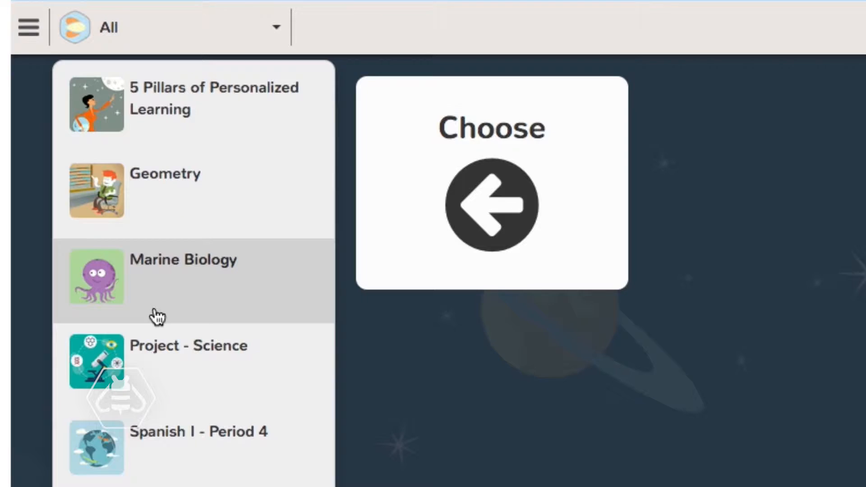
Open the Geometry course and expand Module I in its curriculum map
click(147, 222)
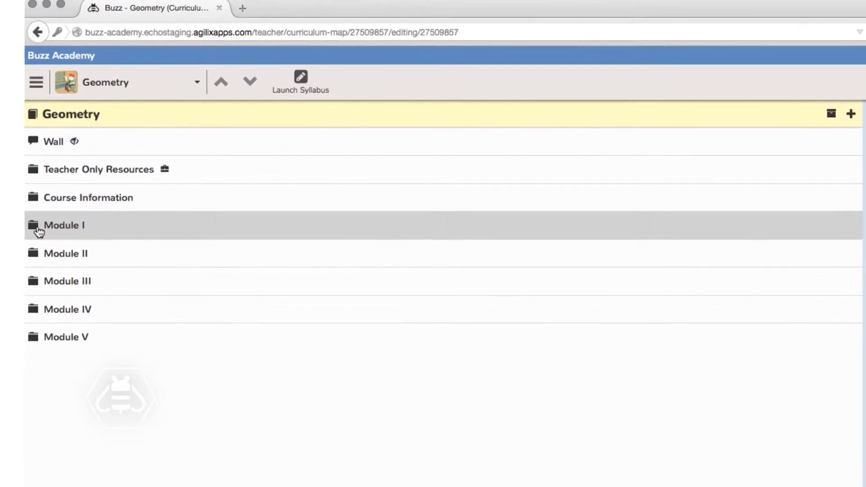
click(652, 232)
Add a new item titled "Practice Quiz" to Module I using the Assessment template and open it for editing
click(825, 227)
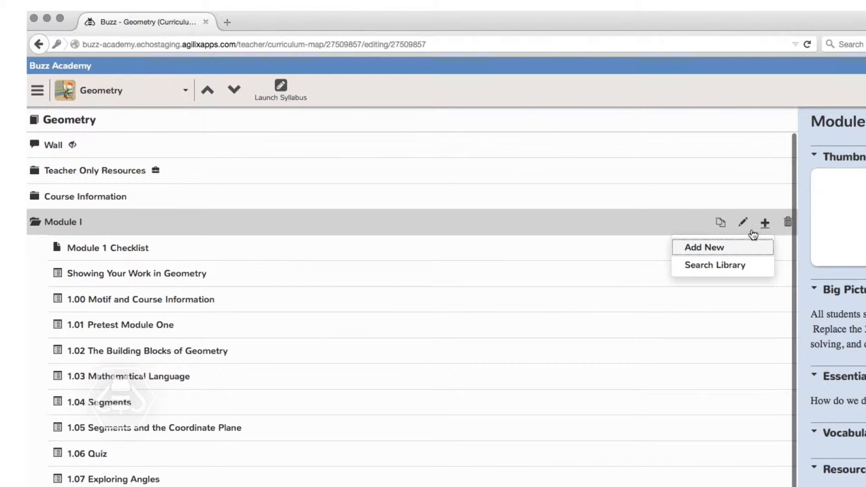
click(730, 249)
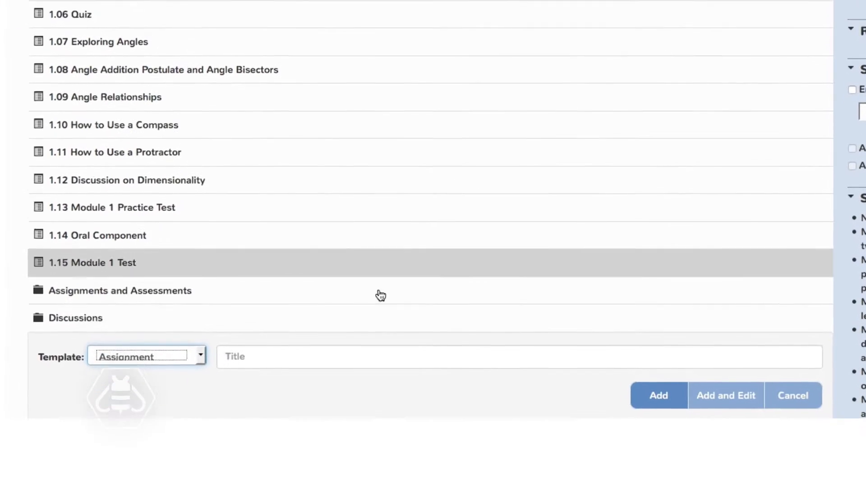
click(302, 354)
text(P)
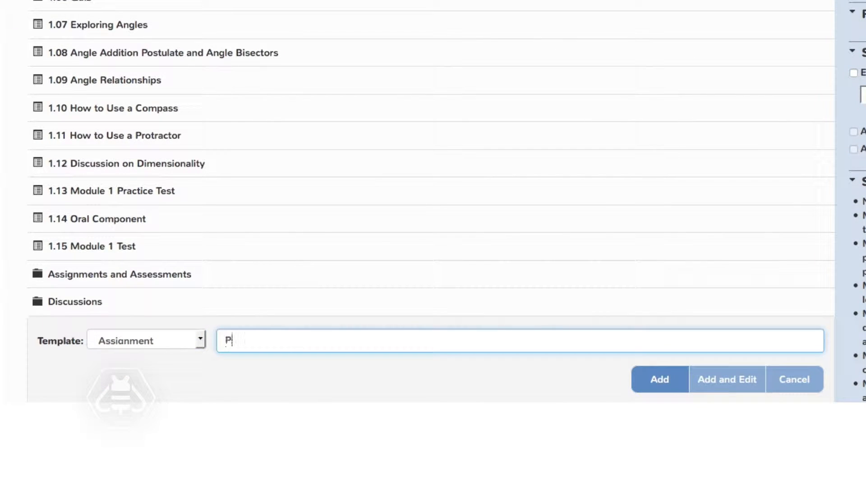
text(ractice Quiz)
click(200, 339)
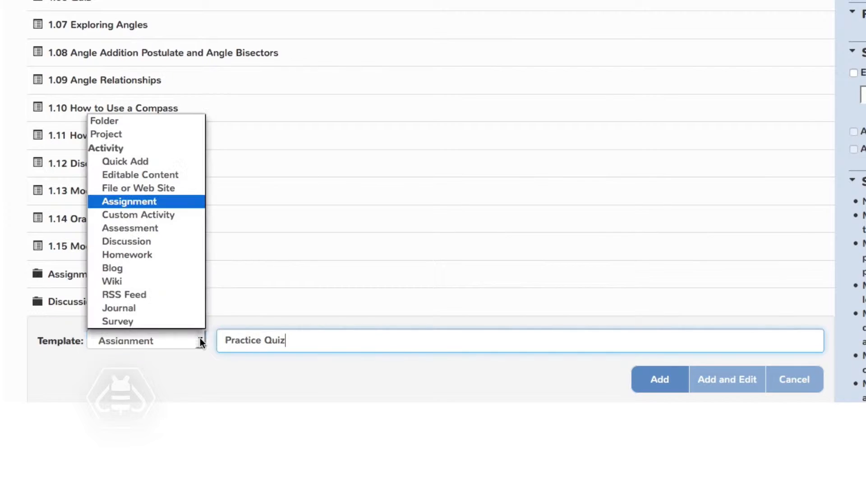
click(141, 230)
scroll(508, 311, down, 1)
scroll(508, 311, down, 3)
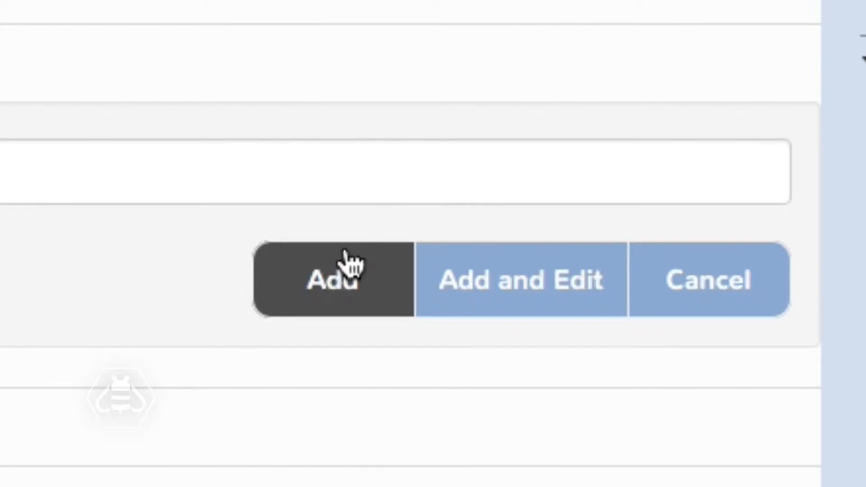
click(548, 283)
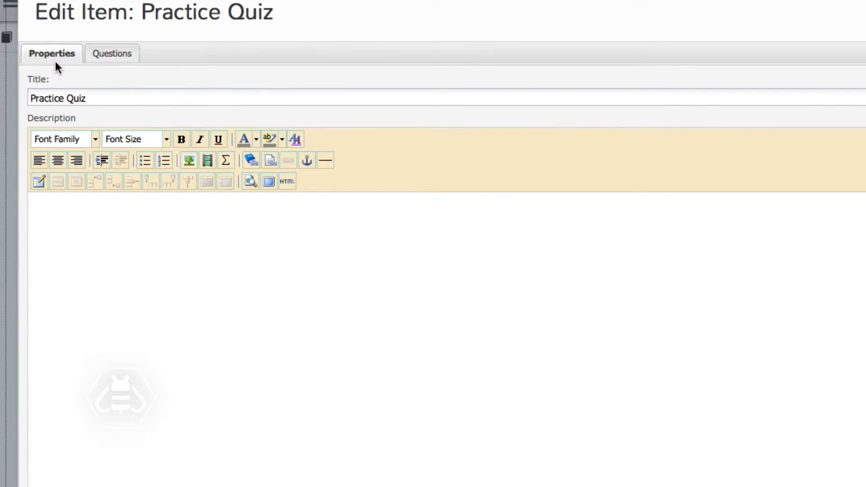
Enter the quiz description "You can take this practice quiz as many times as you like."
click(74, 248)
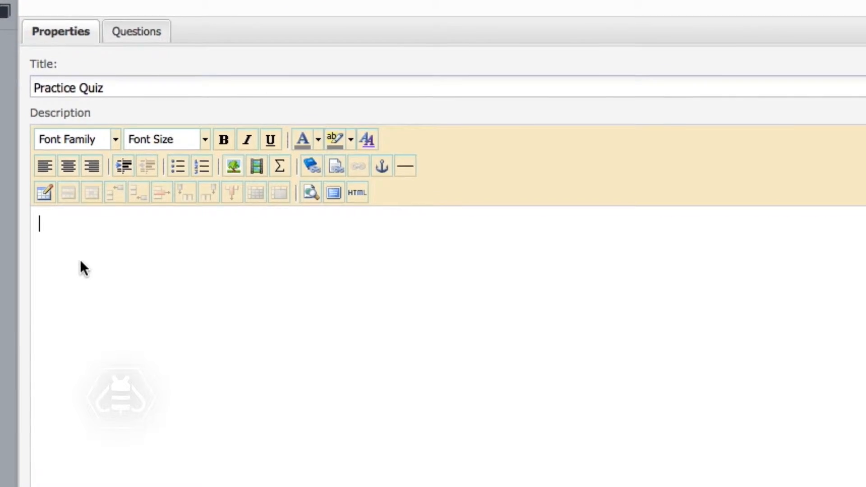
text(You can take this pr)
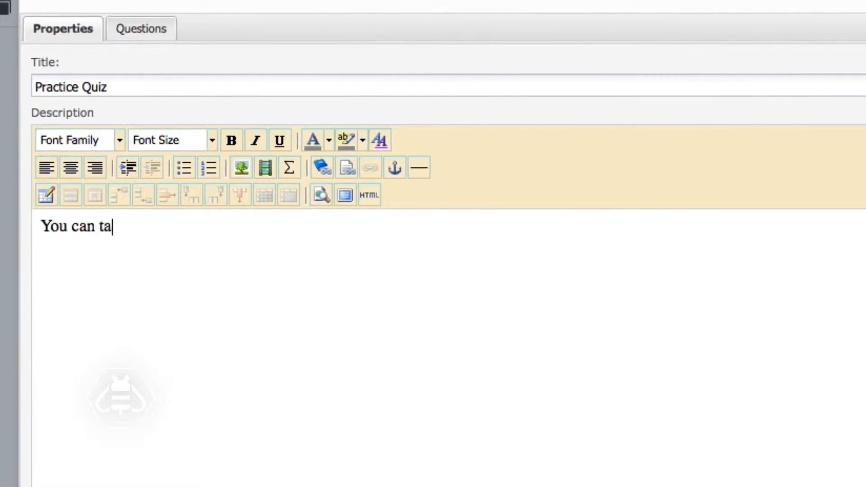
text(actice quiz )
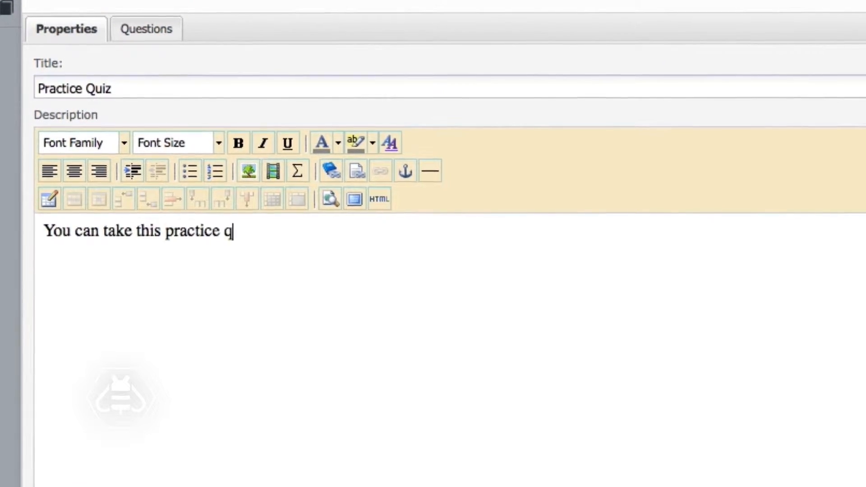
text(as many time)
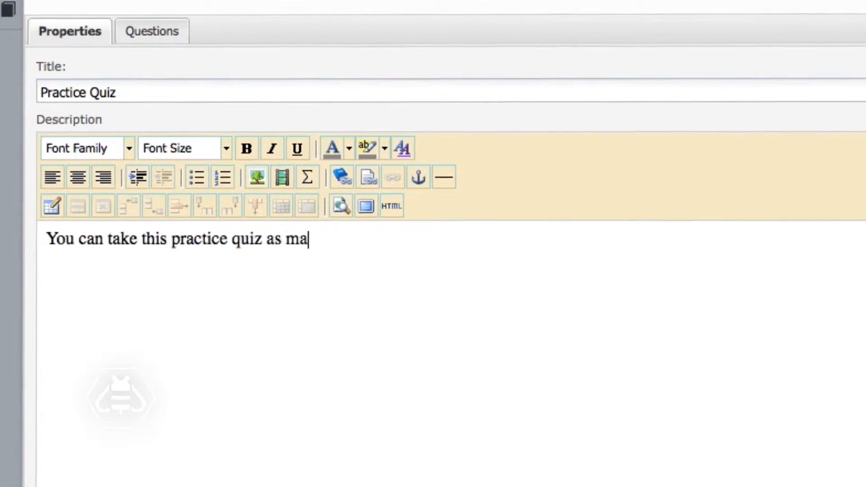
text(s as you lik)
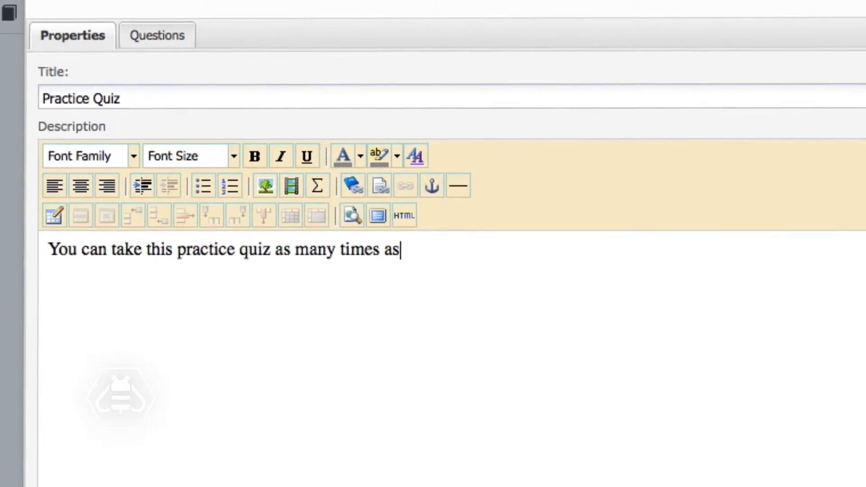
text(e.)
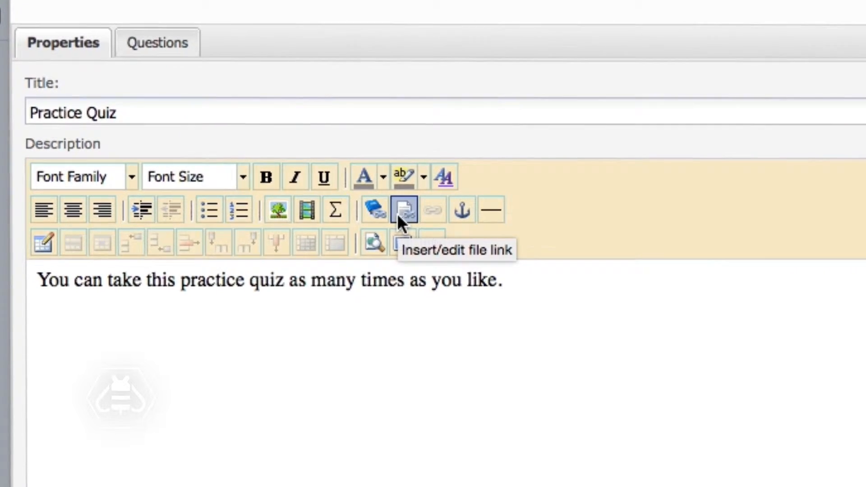
Format the whole description sentence in Arial Black at size 3 (12pt)
drag(556, 278, 37, 273)
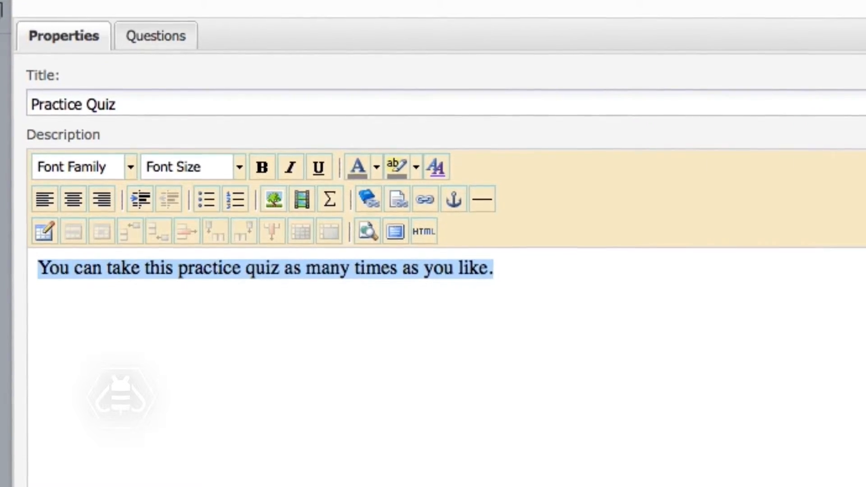
click(130, 171)
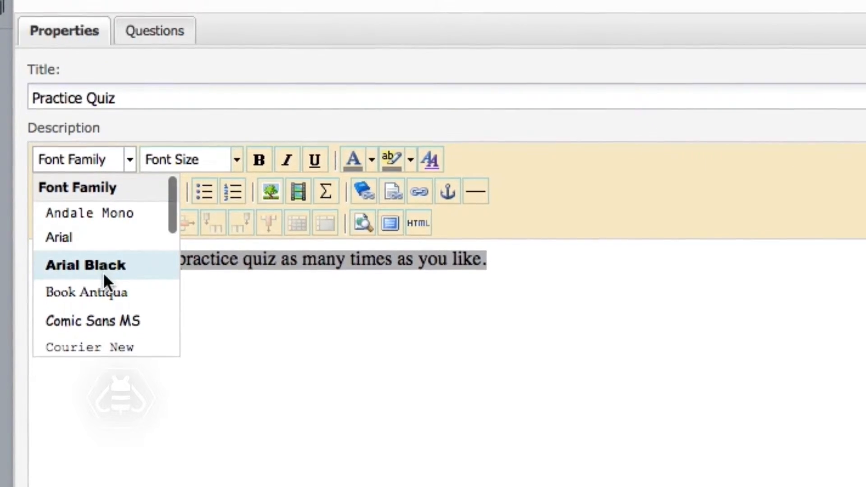
click(102, 270)
click(235, 158)
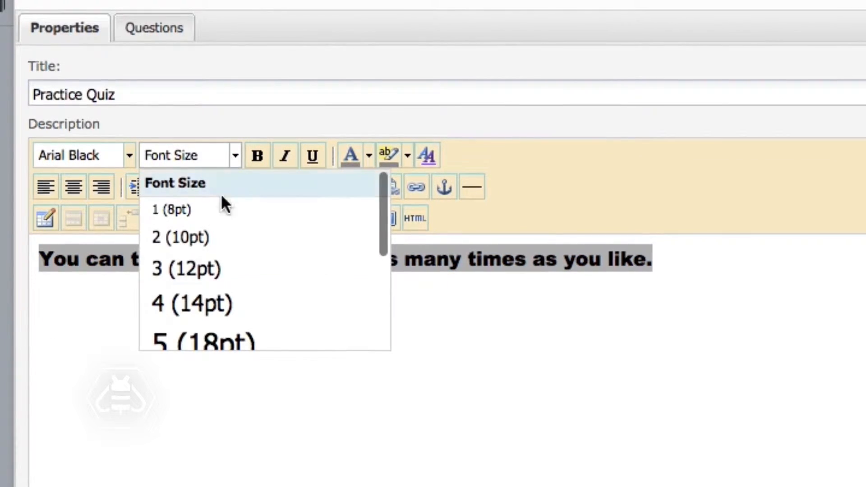
click(214, 289)
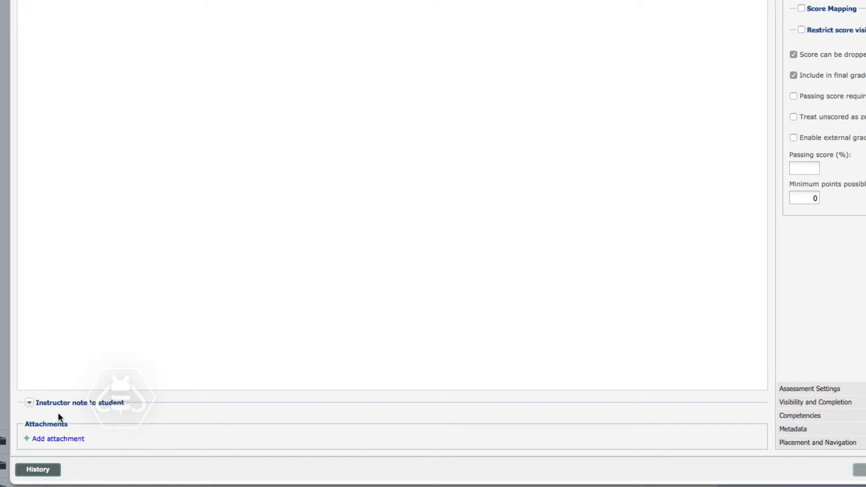
Add the instructor note to student "This test will be different each time."
click(62, 408)
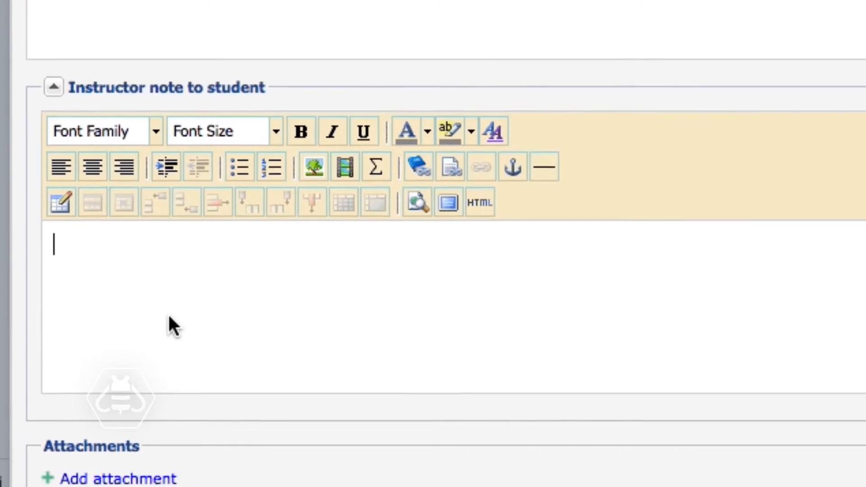
text(This t)
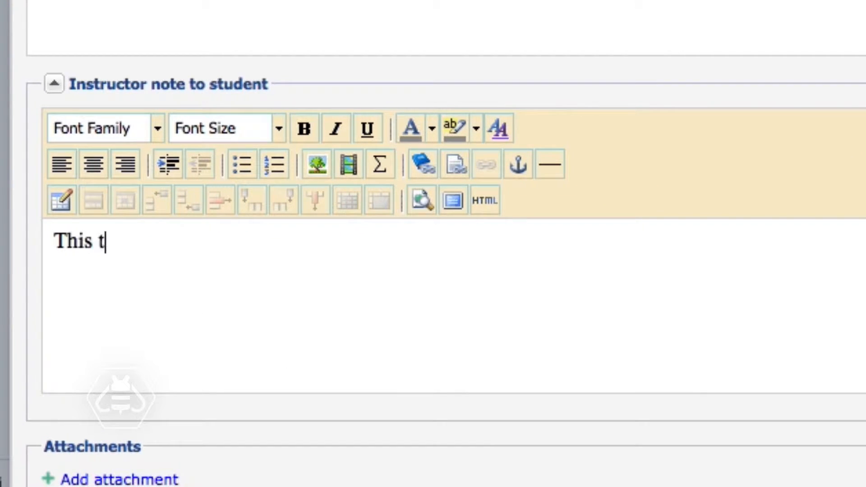
text(est will be differe)
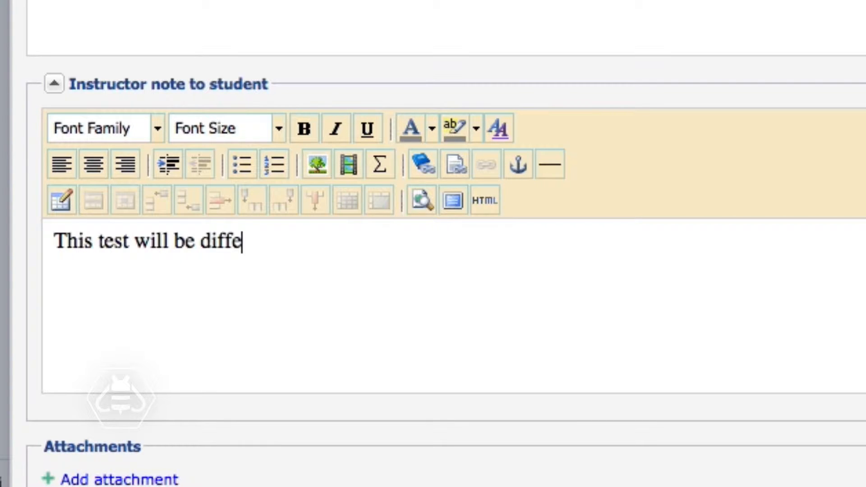
text(nt each time.)
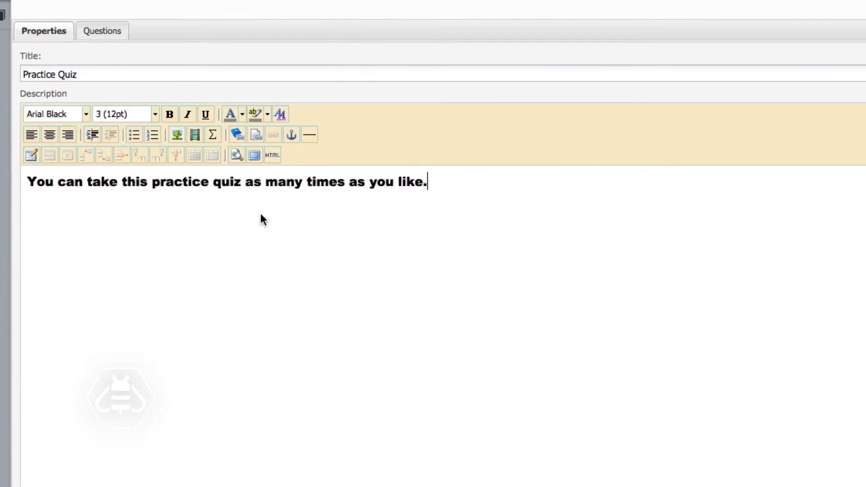
Open the quiz question under standard MA.912.G.8.3 and review the question types, keeping Multiple Choice
click(101, 65)
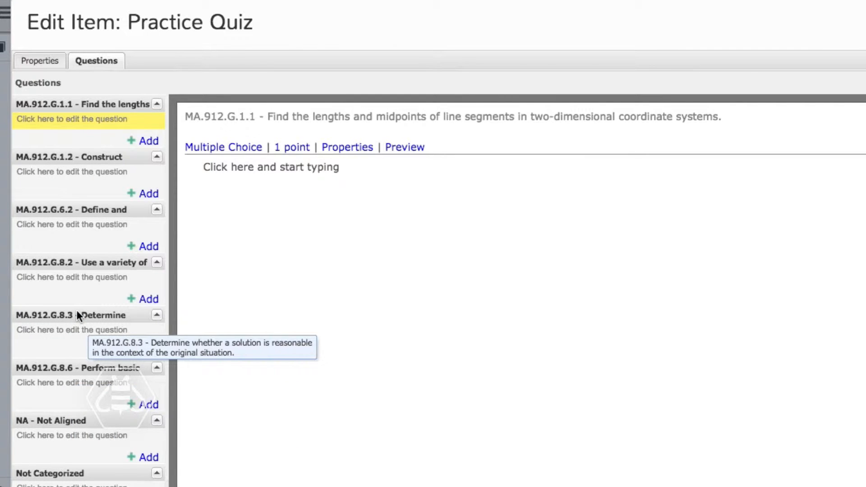
click(77, 329)
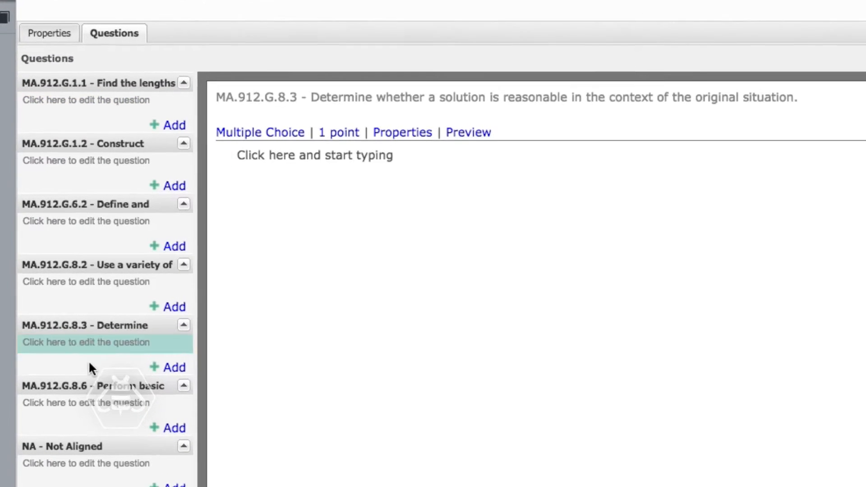
click(265, 132)
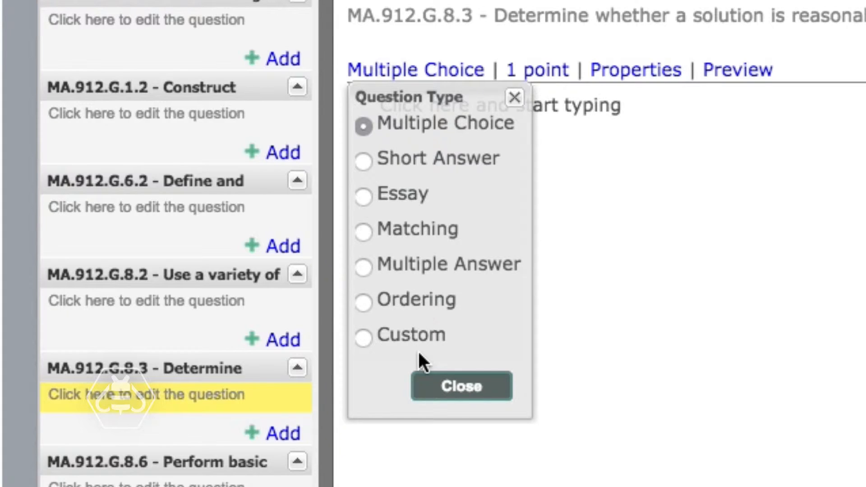
click(450, 390)
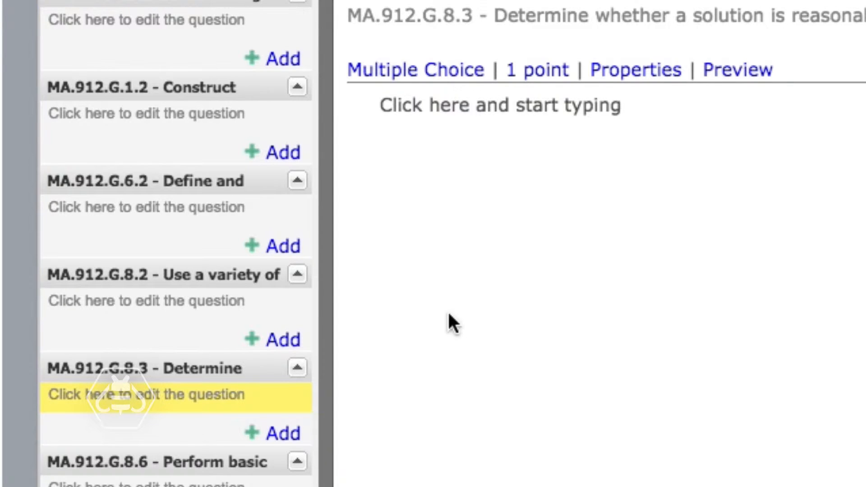
Write the question text "If 'x=4', what is the value of '2x = 18'?"
click(451, 104)
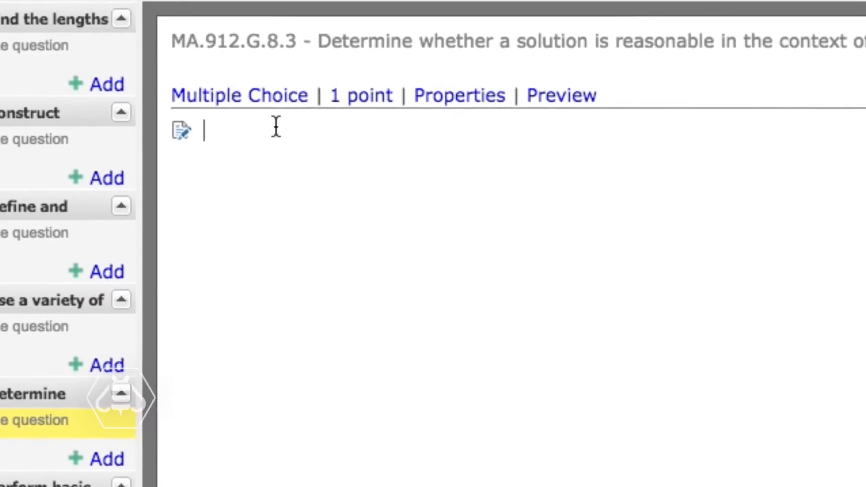
text(If 'x=4', what is the value of '2x = 18'?)
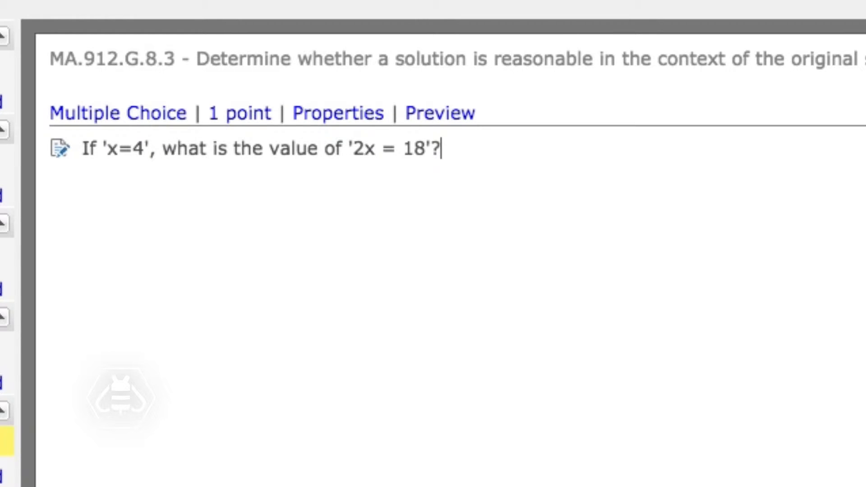
Add the four answer choices 20, 22, 26 and 28 to the question
key(Return)
text(20)
key(Return)
text(22)
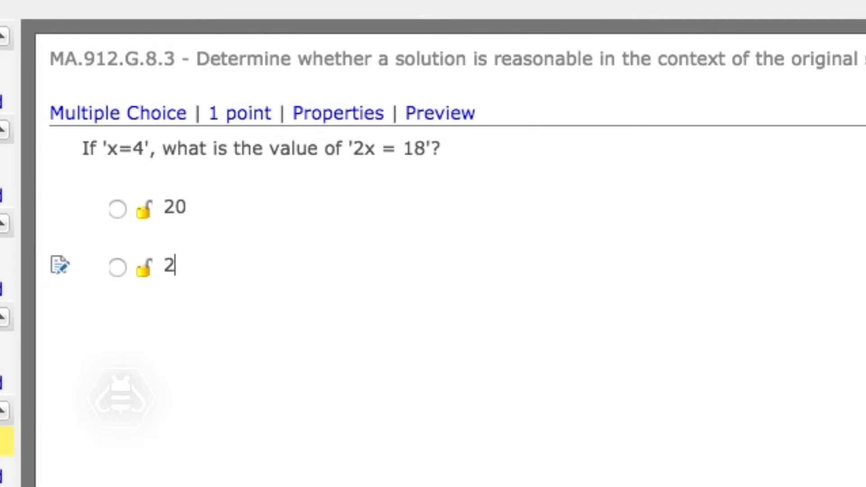
key(Return)
text(26)
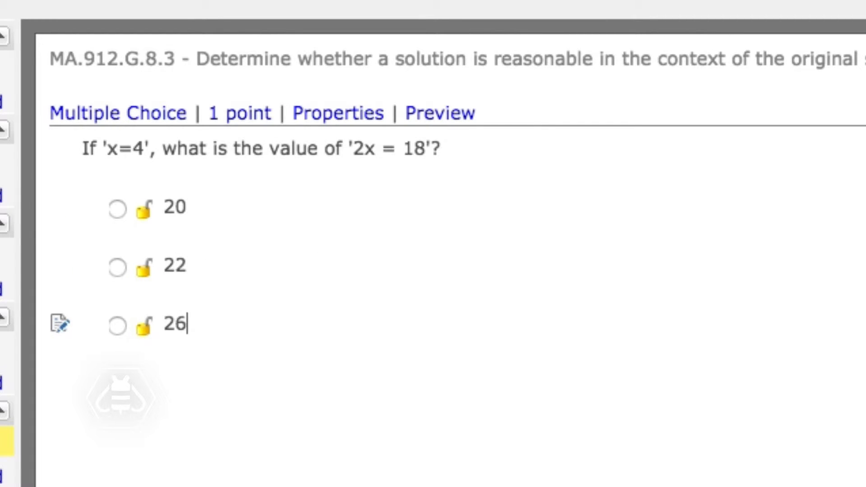
key(Return)
text(28)
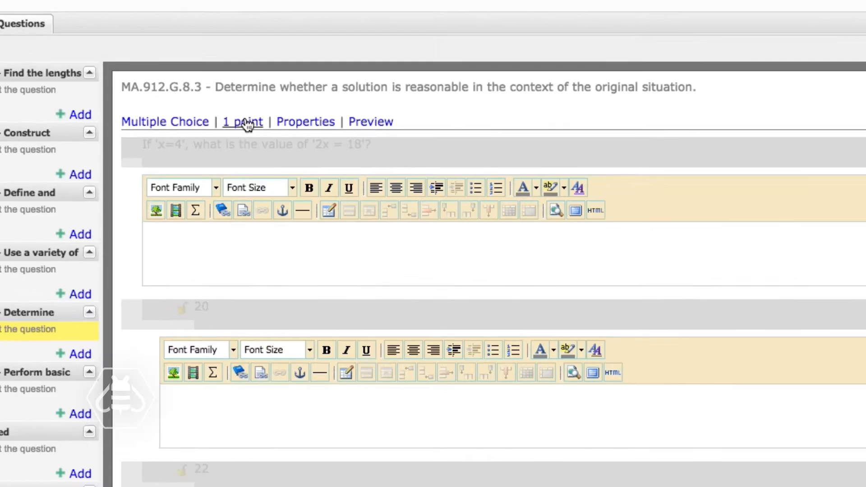
Set the question's score to 2 points
click(246, 131)
double_click(342, 148)
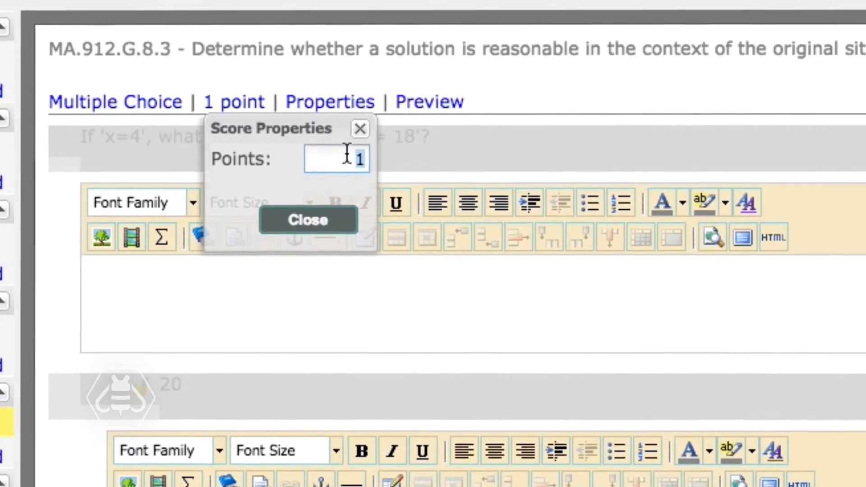
text(2)
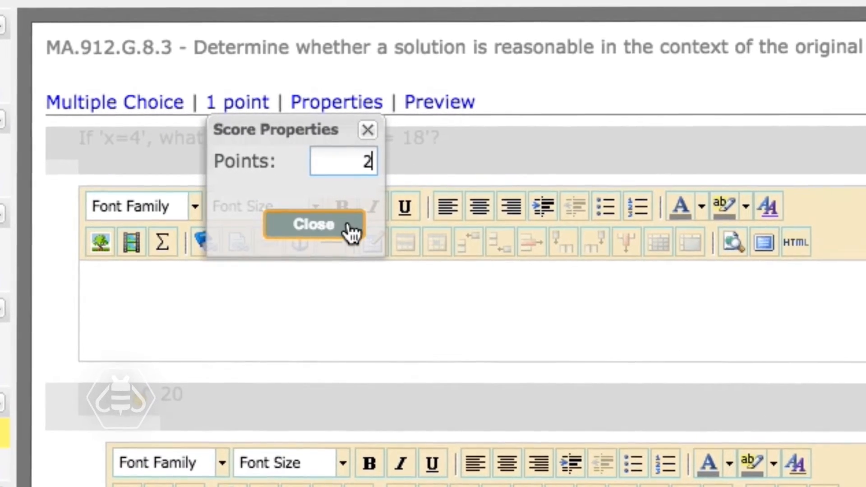
click(350, 232)
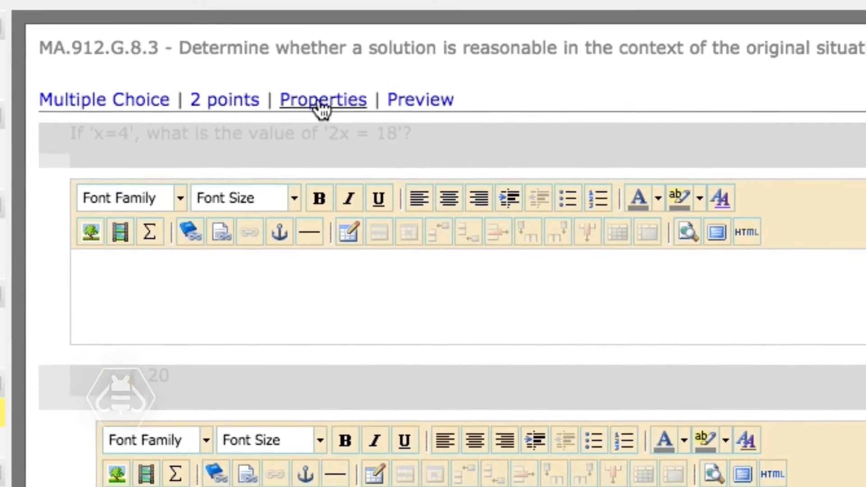
Enable Maintain response order and Display workspace in the question's general properties, leaving the question group and custom definition blank
click(331, 107)
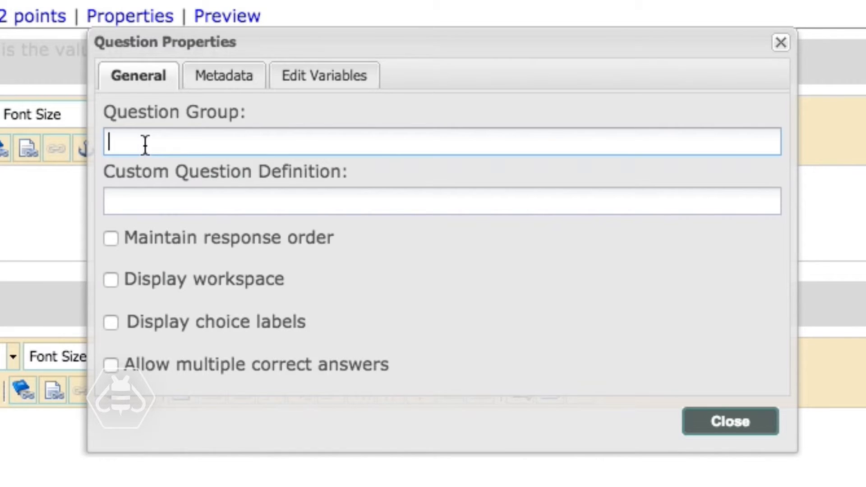
click(137, 201)
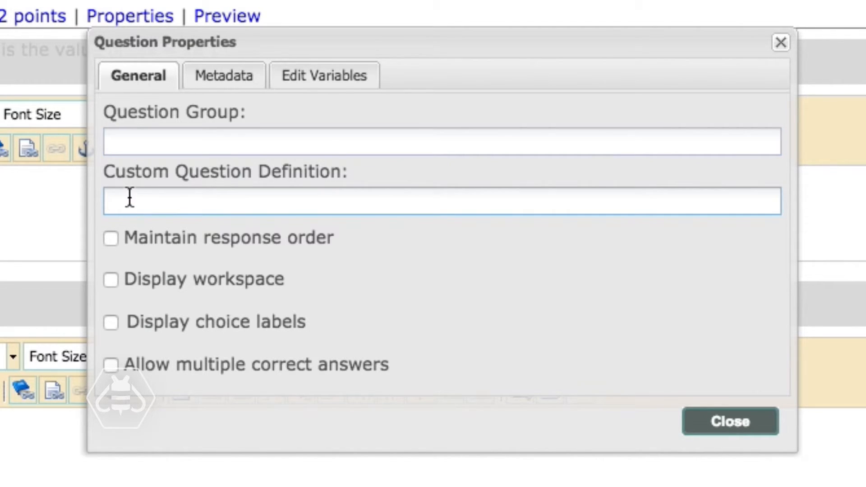
click(112, 239)
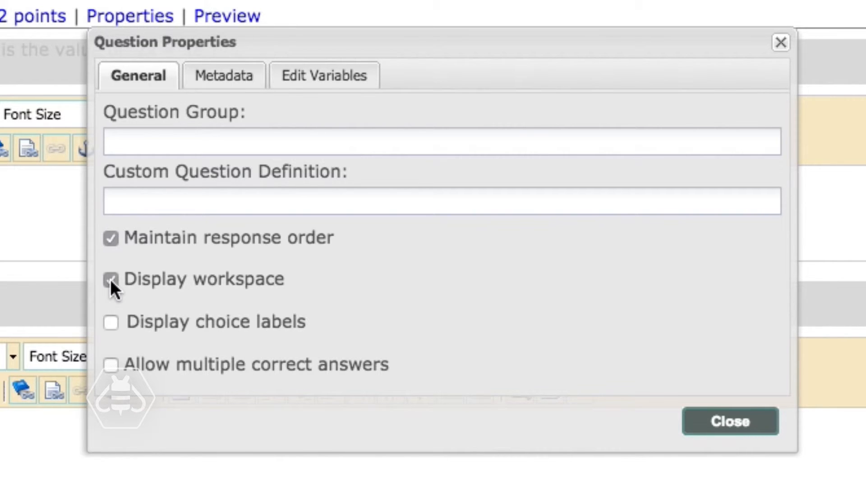
Review the question's metadata options for Bloom's cognitive level, passage Lexile and difficulty level
click(203, 73)
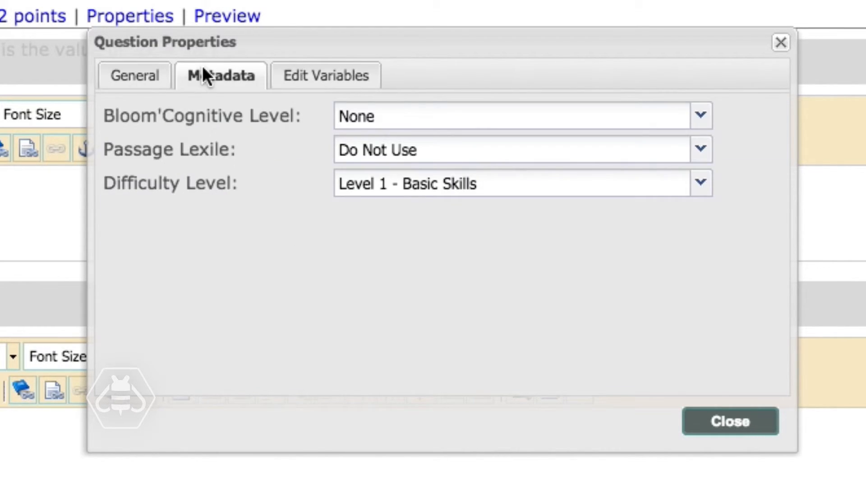
click(706, 119)
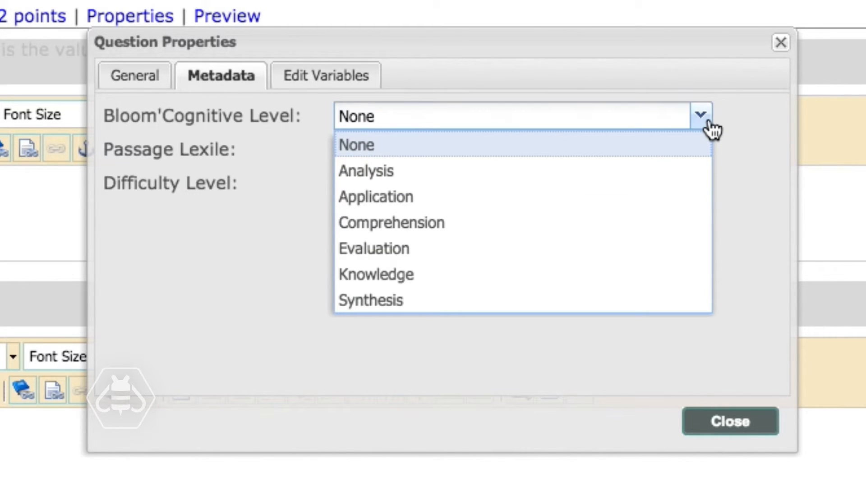
click(709, 123)
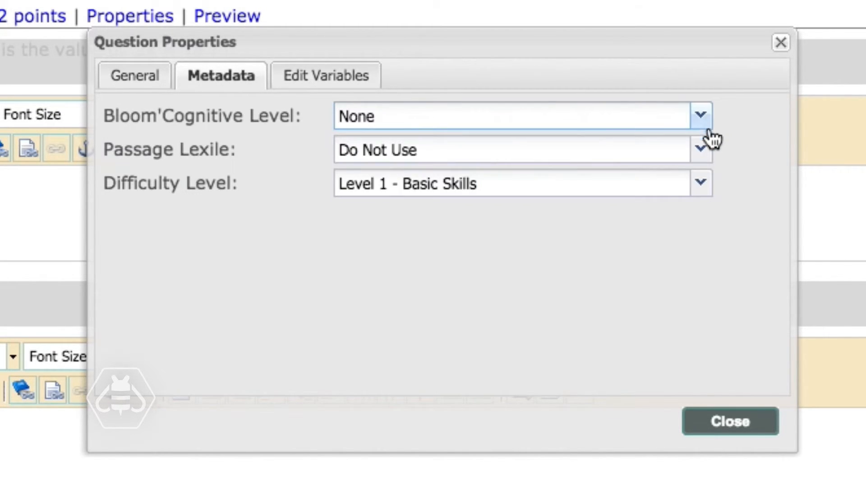
click(701, 184)
click(704, 184)
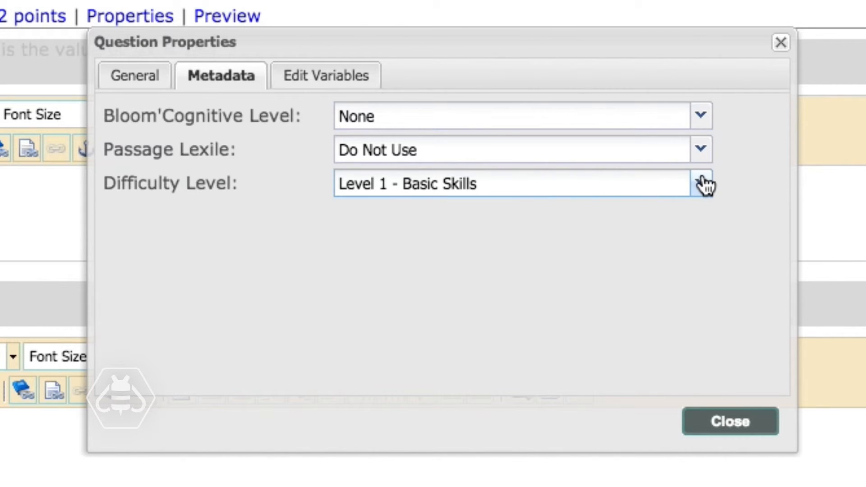
click(366, 81)
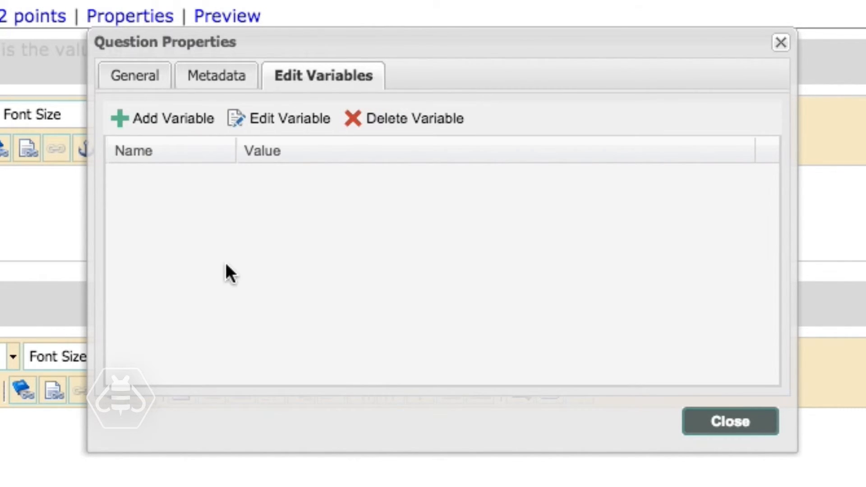
click(156, 124)
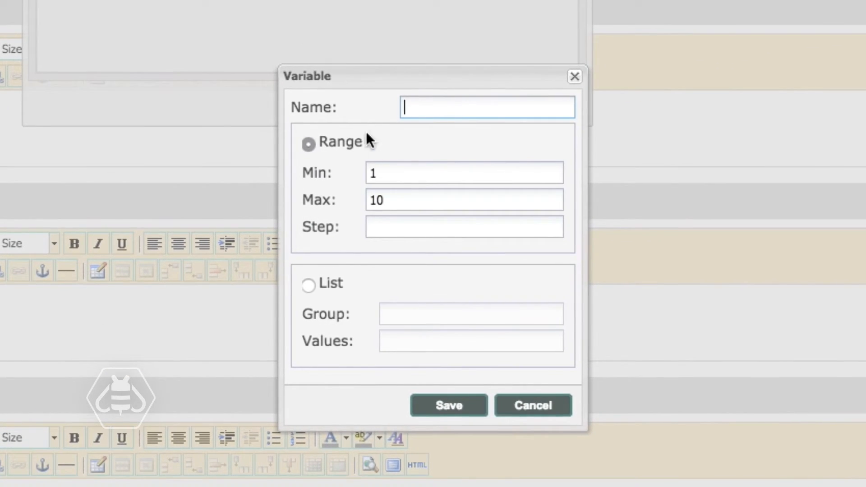
drag(385, 172, 362, 177)
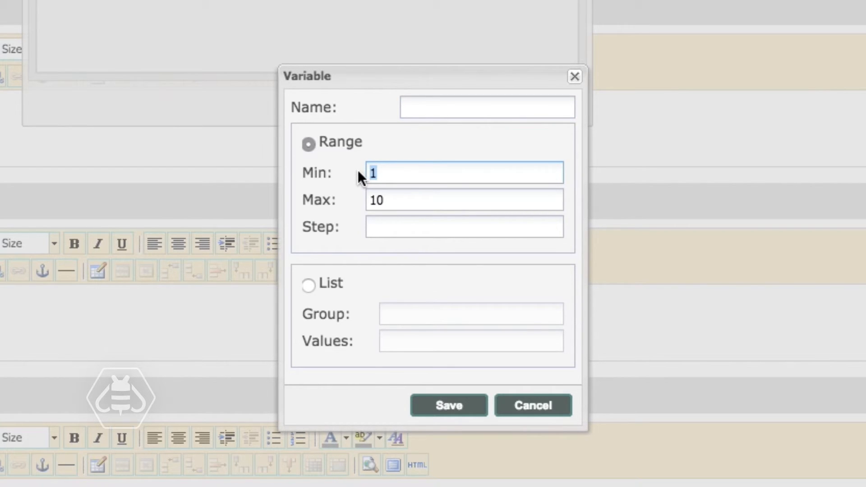
drag(390, 201, 344, 203)
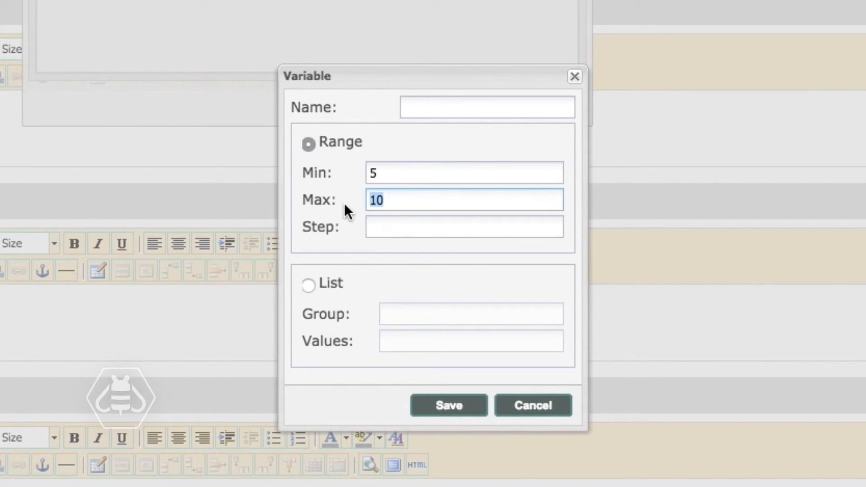
click(375, 230)
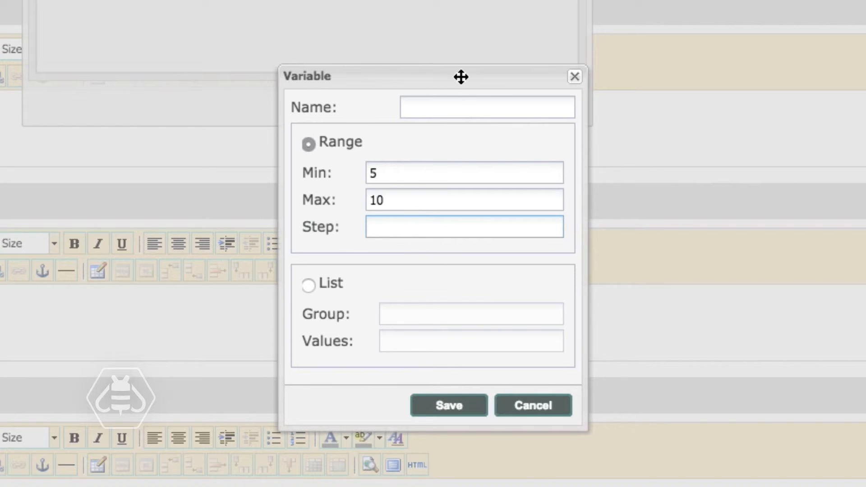
click(453, 98)
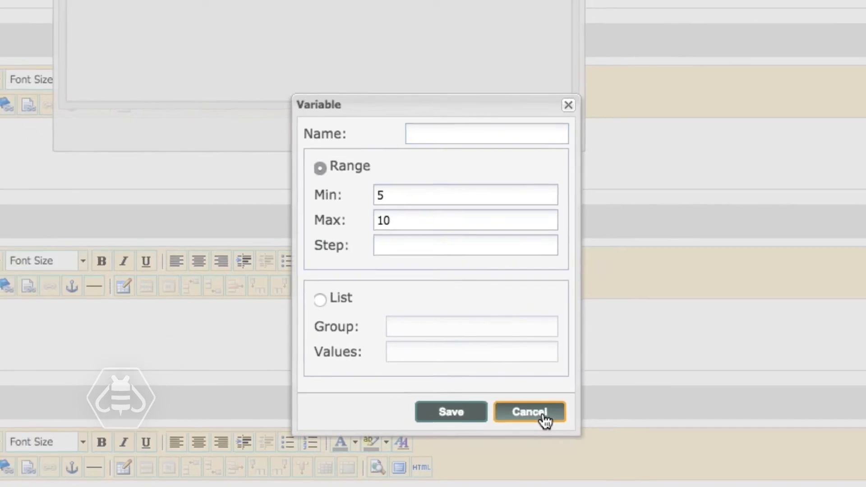
click(539, 407)
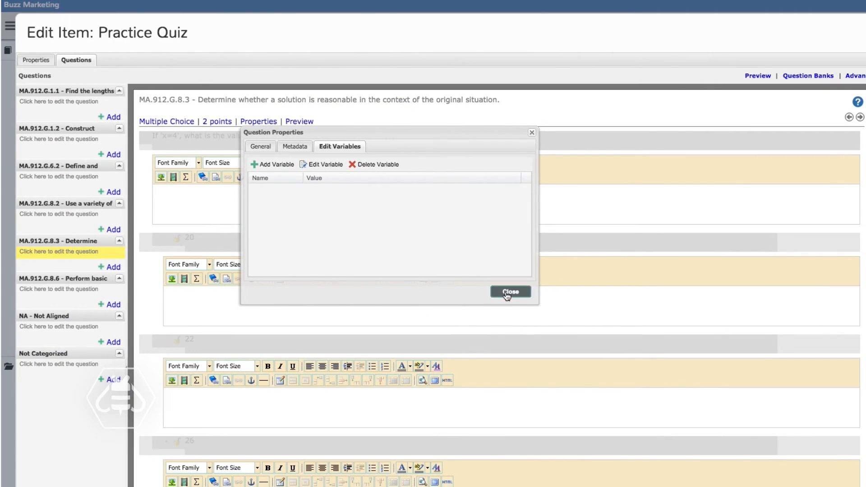
Close the question properties, preview the multiple-choice question, and save the Practice Quiz
click(506, 293)
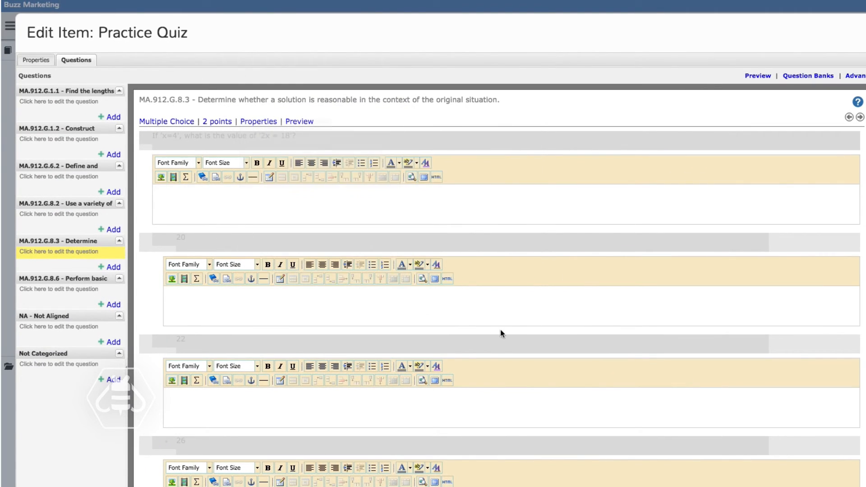
click(299, 121)
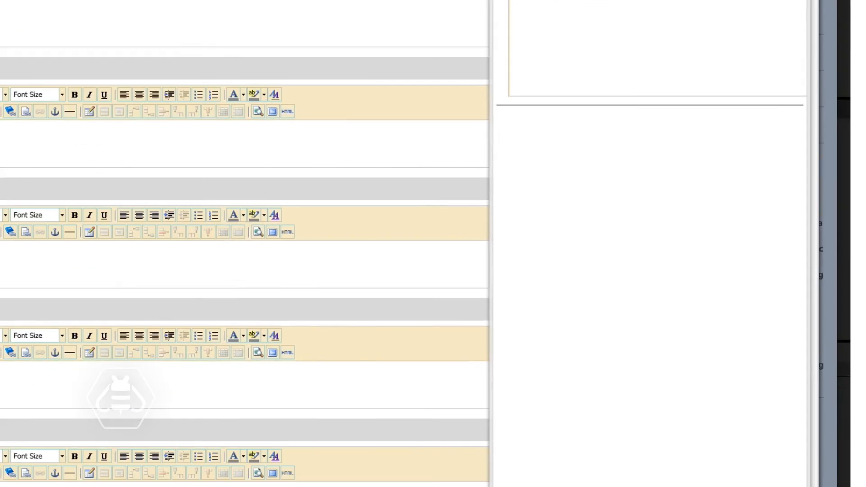
click(810, 447)
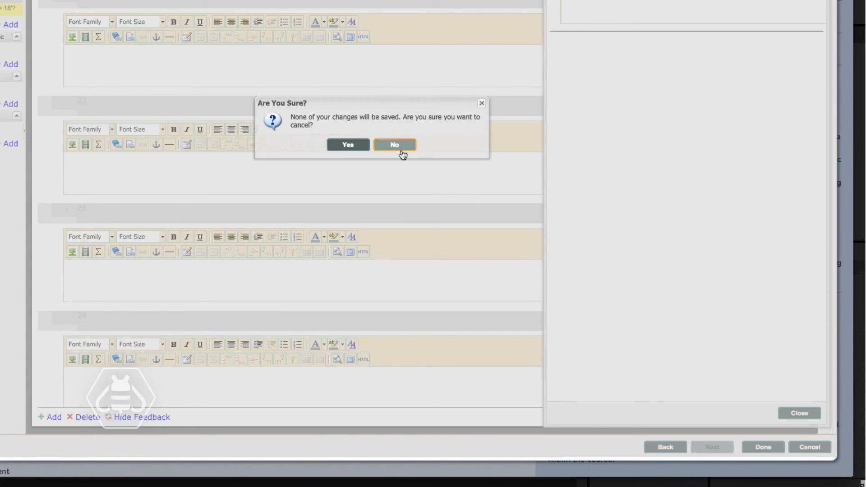
click(401, 145)
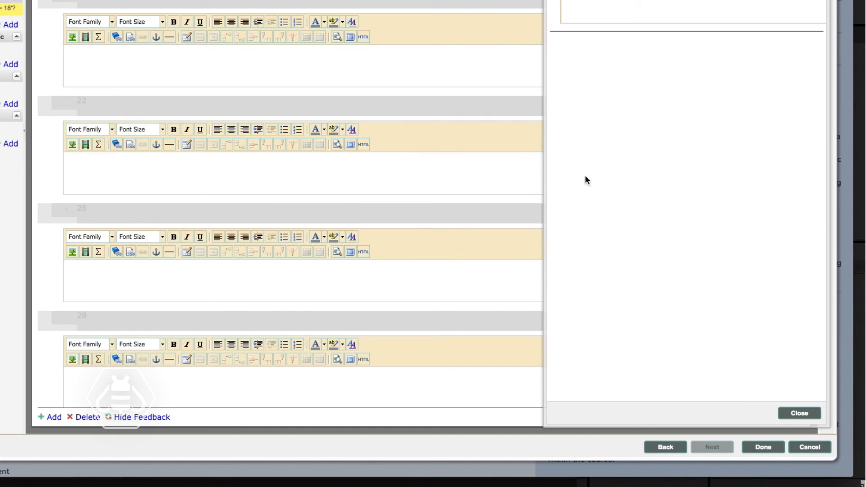
click(775, 451)
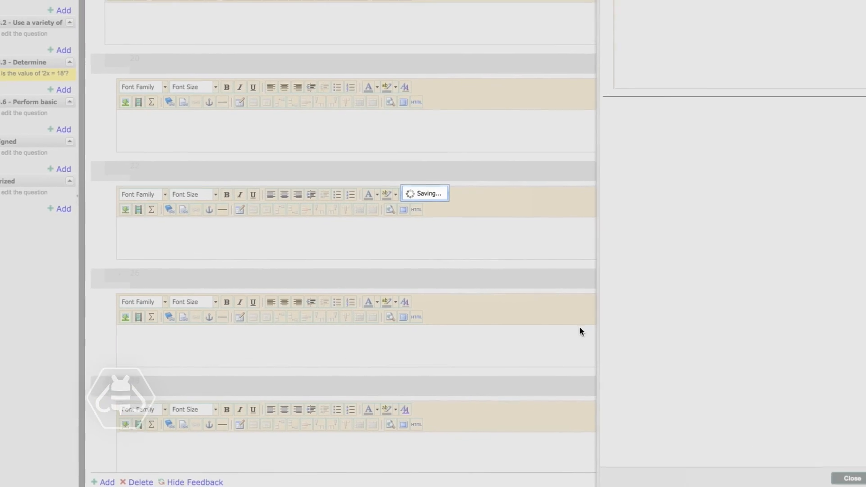